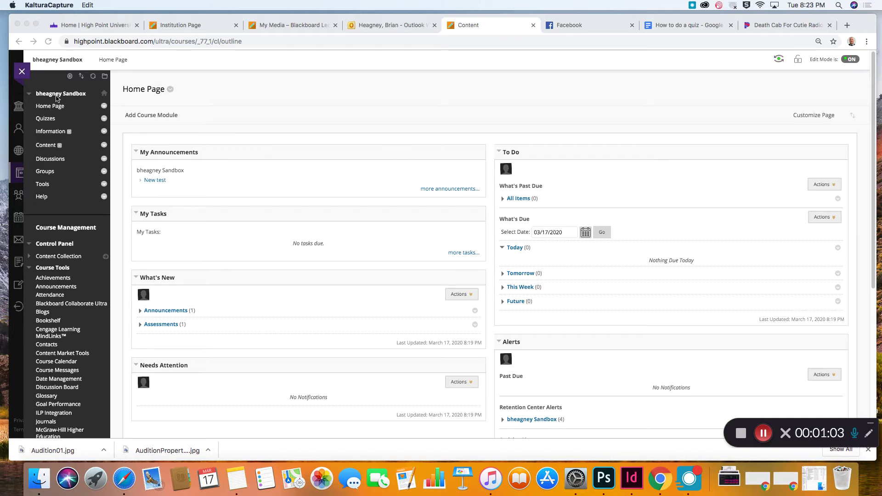
Step: Return to the course list and remove the Sandbox course from the favorites
click(20, 73)
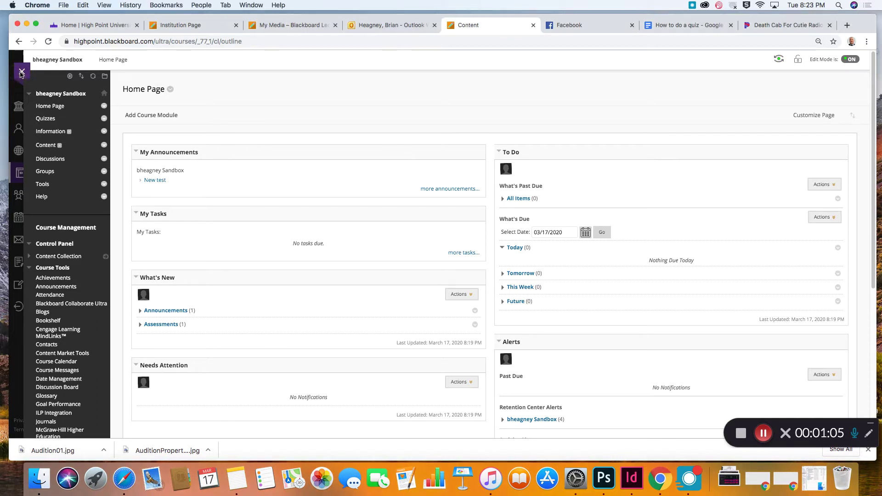
click(21, 73)
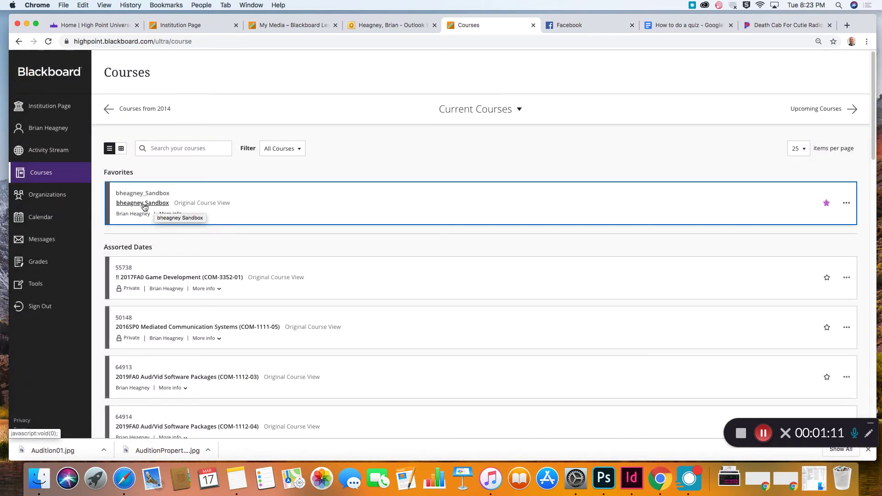
click(826, 204)
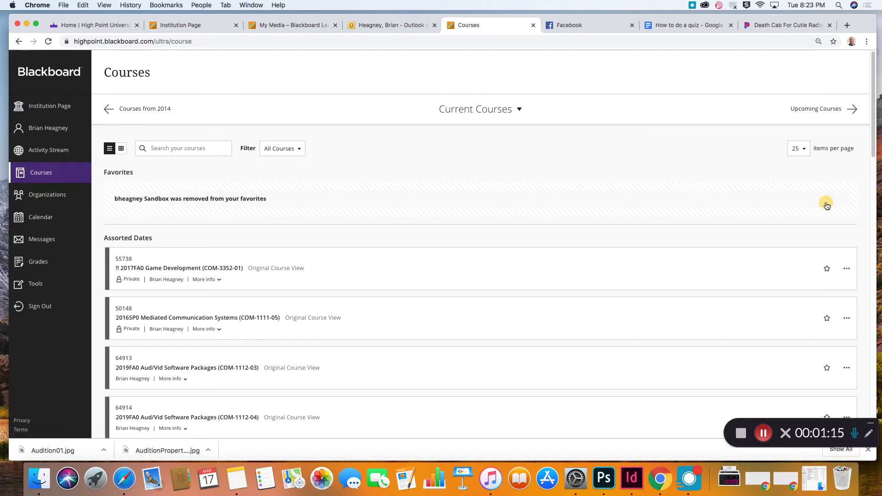
Step: Show the Current Courses and mark the Sandbox course as a favorite
click(471, 114)
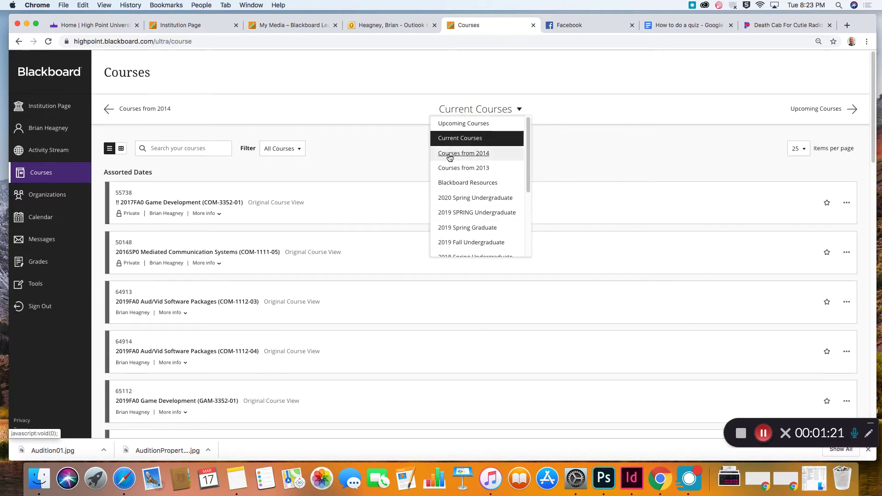
click(443, 138)
scroll(458, 250, down, 10)
scroll(459, 250, down, 4)
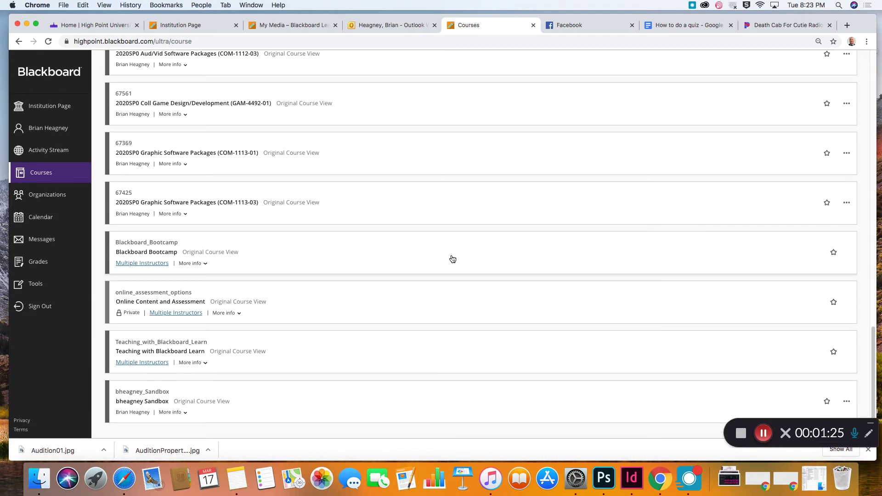
click(827, 402)
Step: Open the Sandbox course from the Favorites at the start of the course list
scroll(588, 349, up, 8)
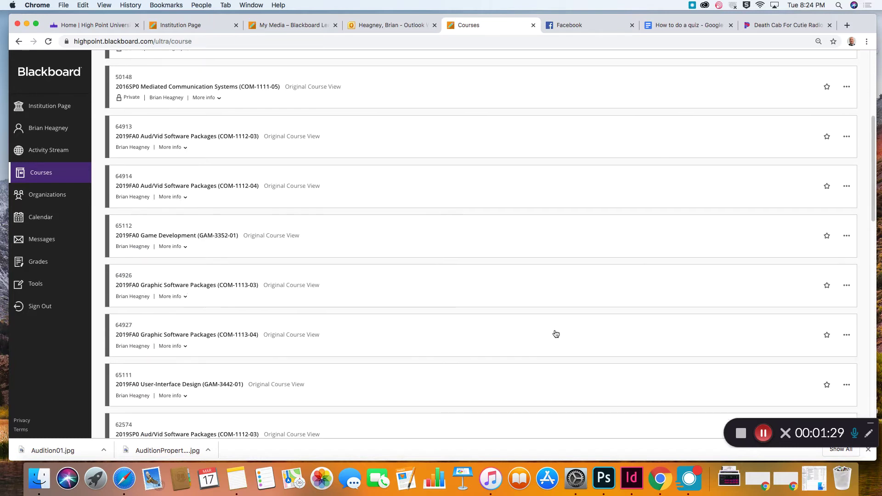
scroll(556, 334, up, 5)
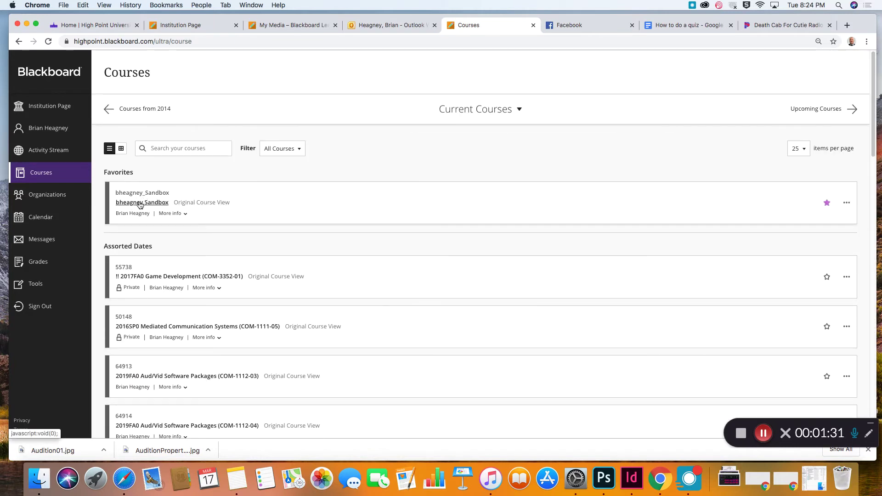
click(156, 203)
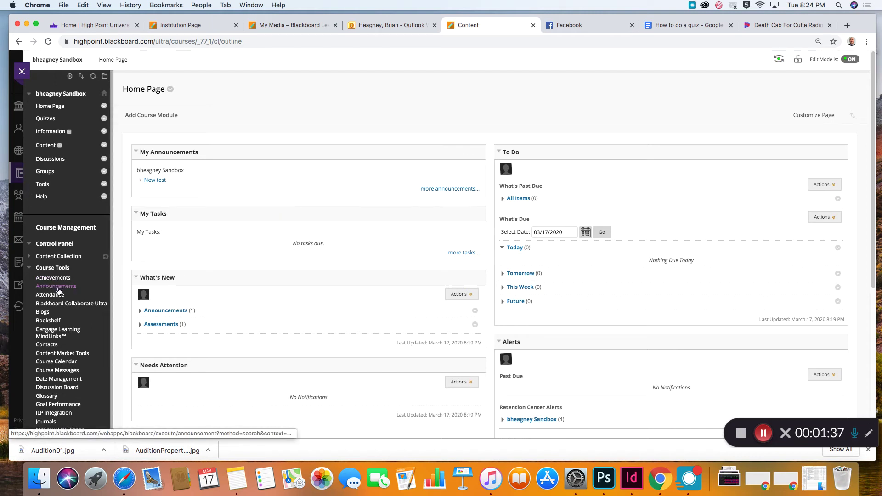
Step: Open the Tests list under Tests, Surveys, and Pools in the course tools
click(51, 269)
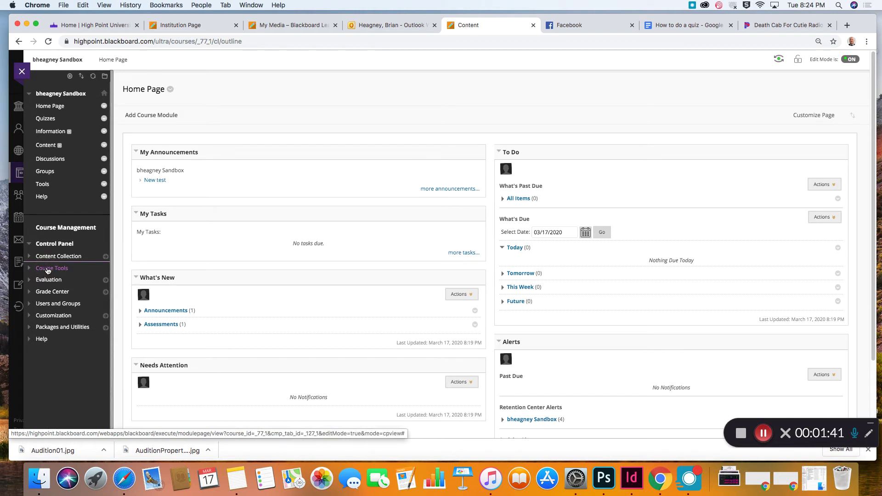
click(45, 269)
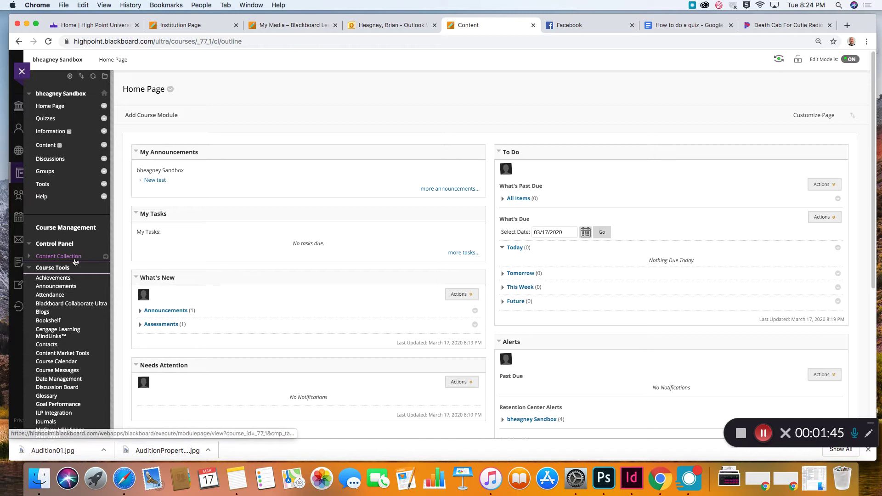
scroll(75, 315, down, 5)
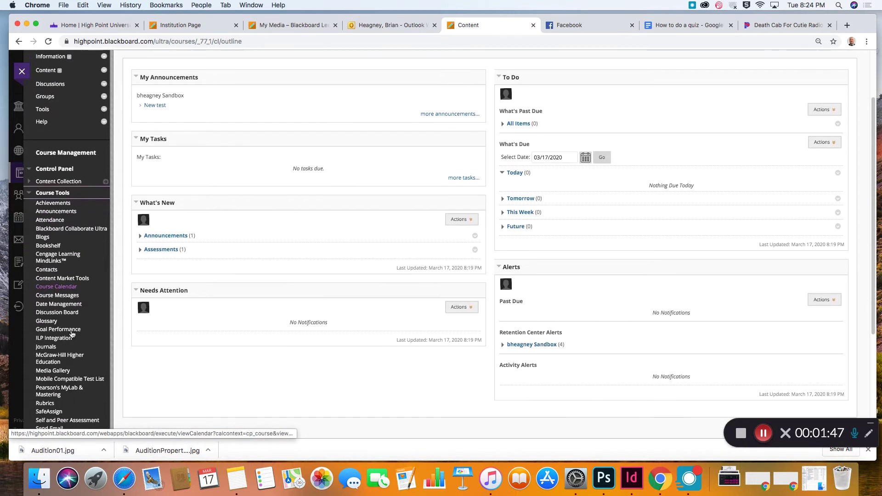
scroll(72, 335, down, 1)
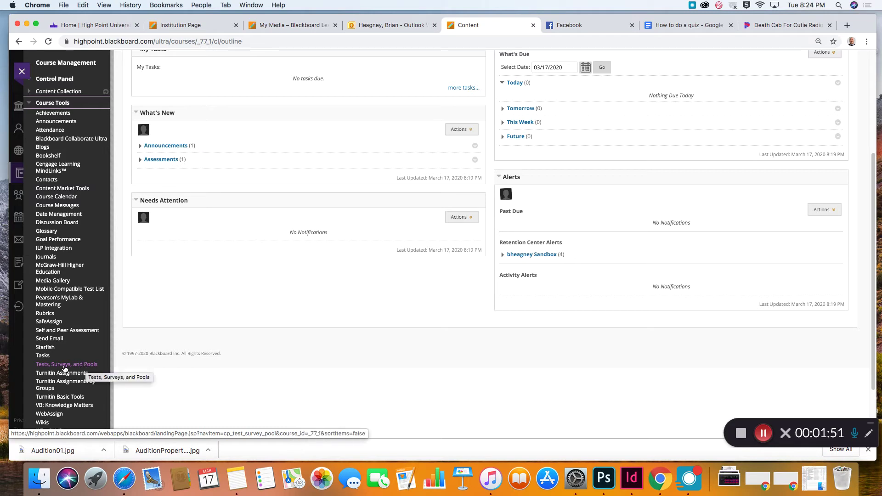
click(60, 365)
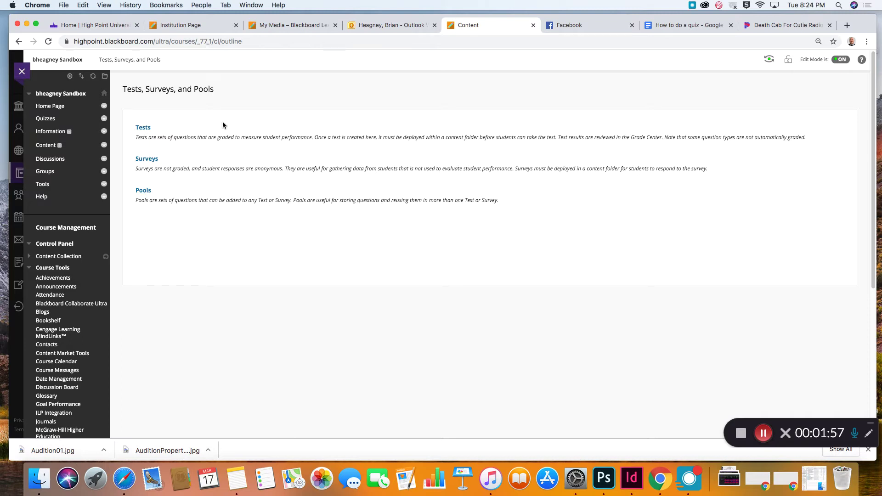
click(143, 128)
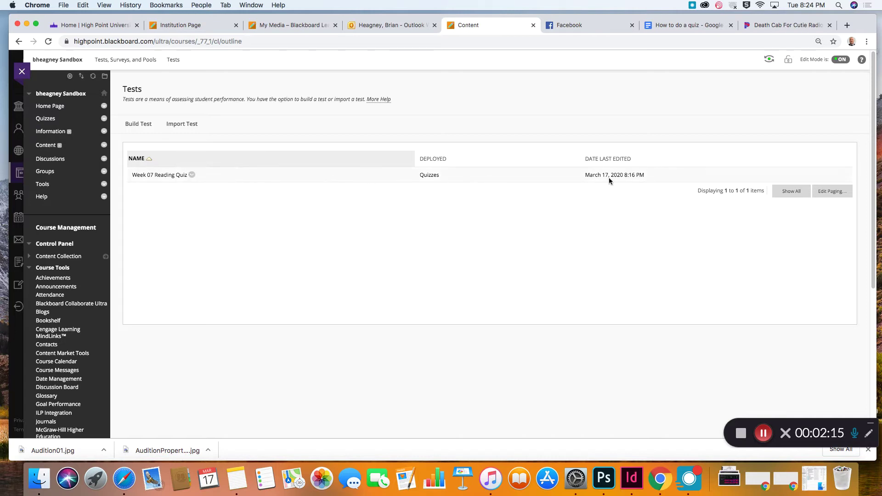
Step: Start building a new test and name it Week 08 Reading Quiz
click(137, 124)
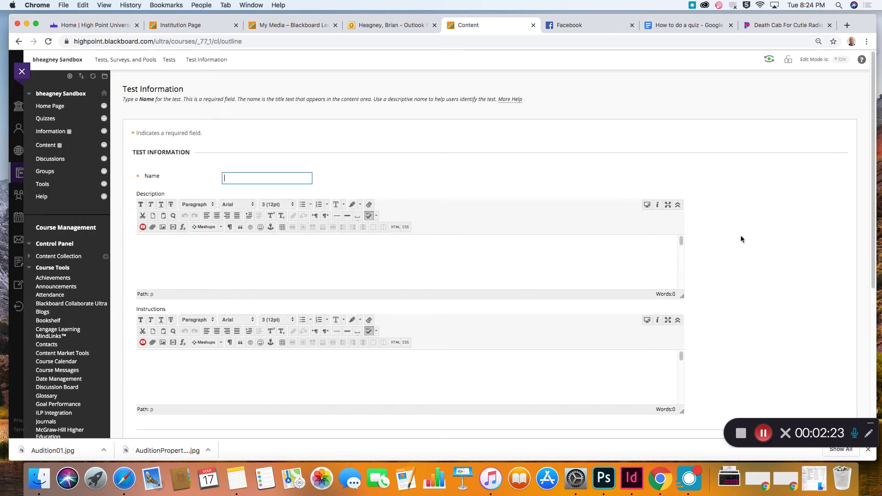
scroll(740, 236, down, 3)
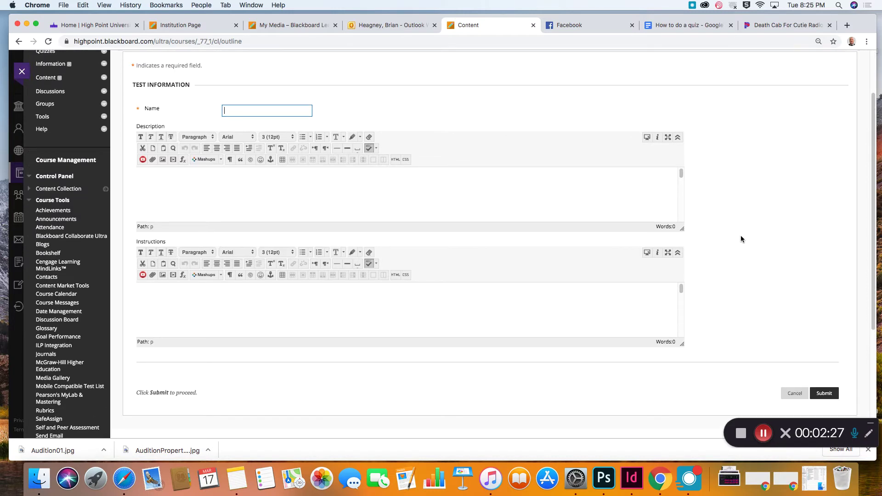
click(218, 117)
text(Week 07 Reading Quiz)
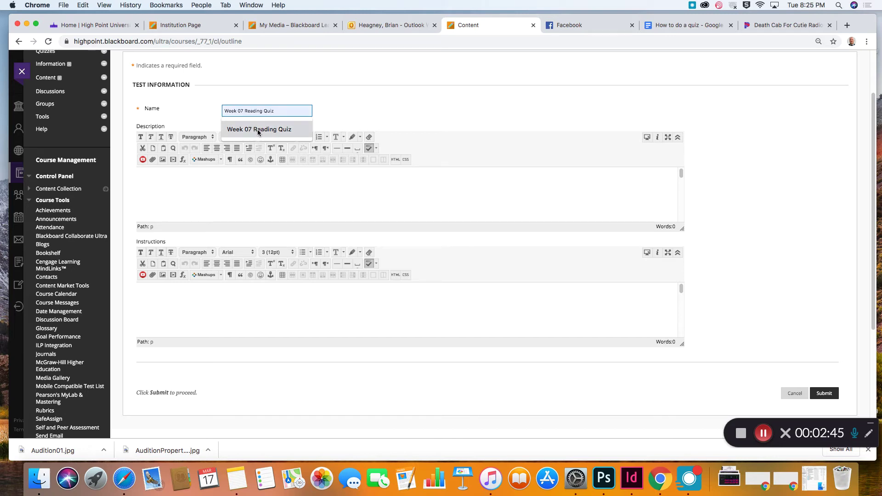
click(258, 128)
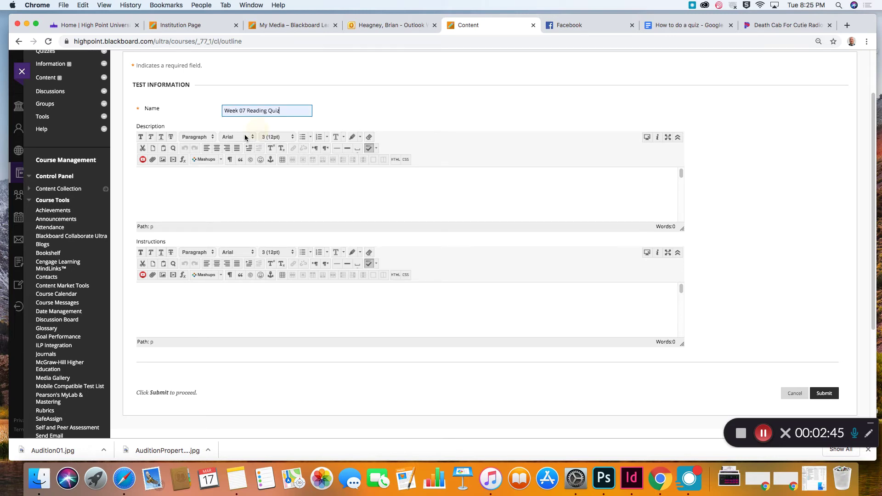
click(244, 111)
key(BackSpace)
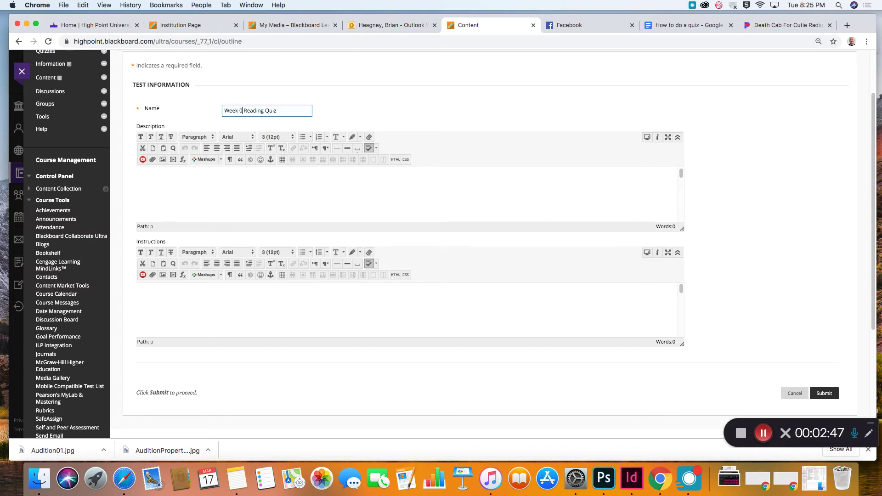
text(8)
Step: Copy the description sentence about required readings and videos from the "How to do a quiz" document
click(195, 188)
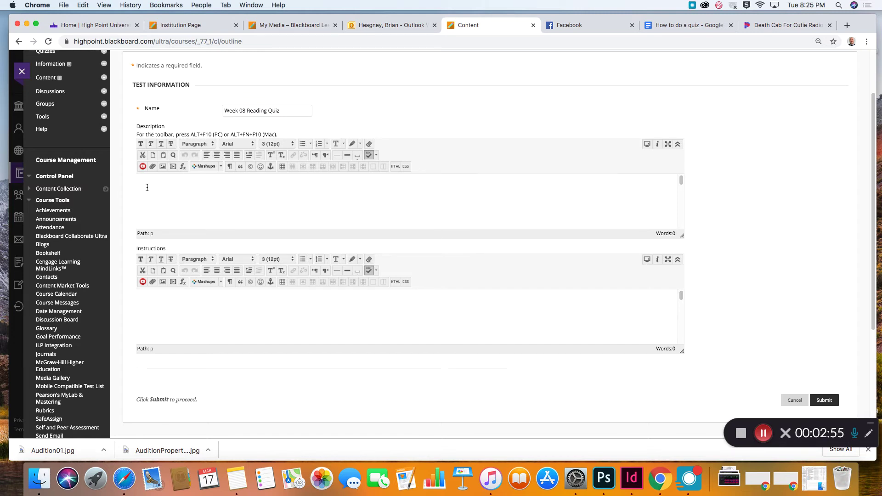
click(676, 25)
scroll(467, 249, up, 15)
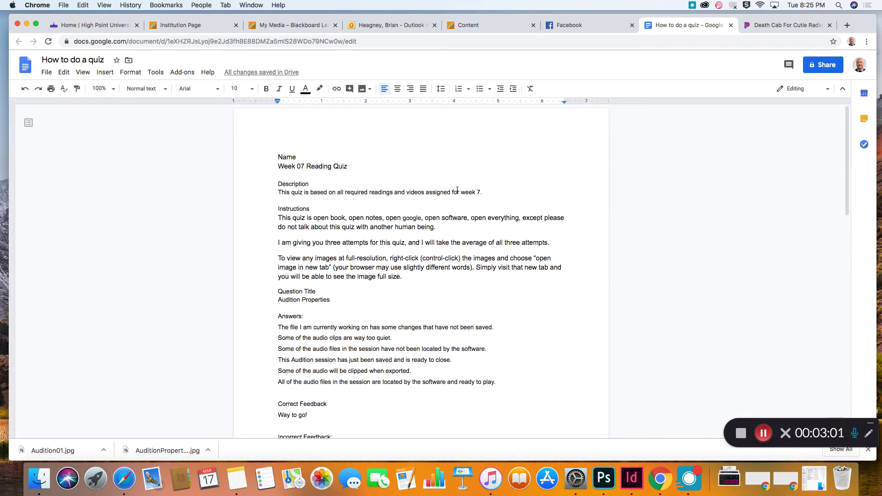
drag(481, 192, 276, 193)
key(super+c)
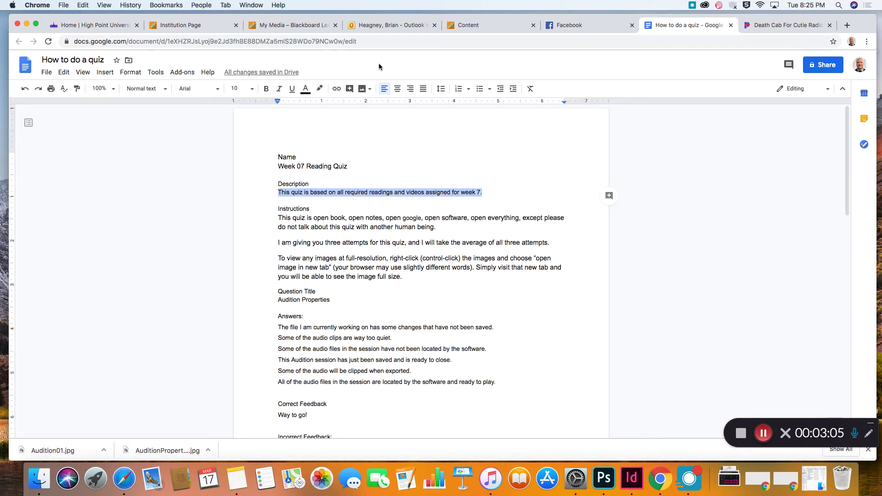
Step: Paste the copied sentence into the test's description and change the week number to 8
click(294, 25)
click(477, 25)
click(216, 203)
key(super+v)
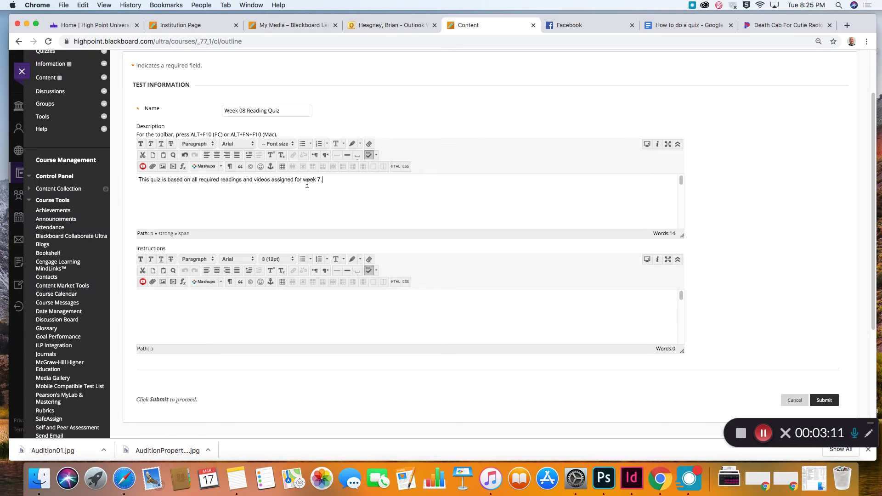
text(8)
text(.)
Step: Copy the three instruction paragraphs from the "How to do a quiz" document into the test's Instructions
click(677, 25)
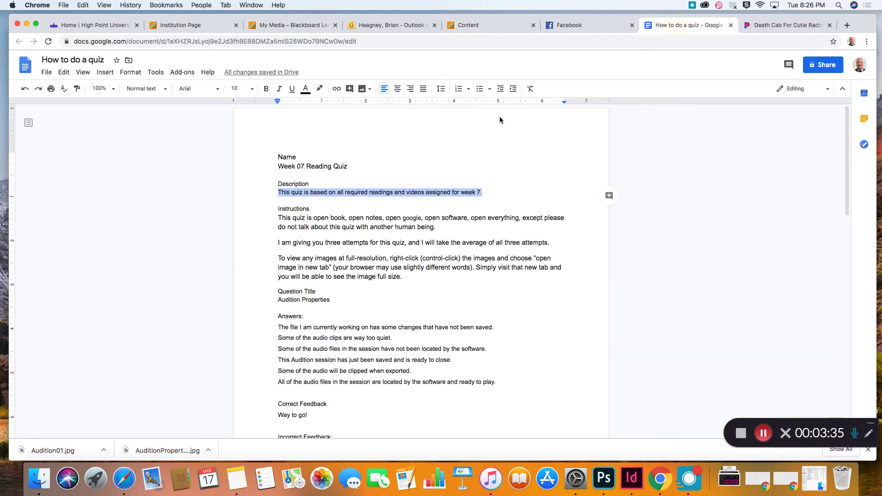
click(370, 231)
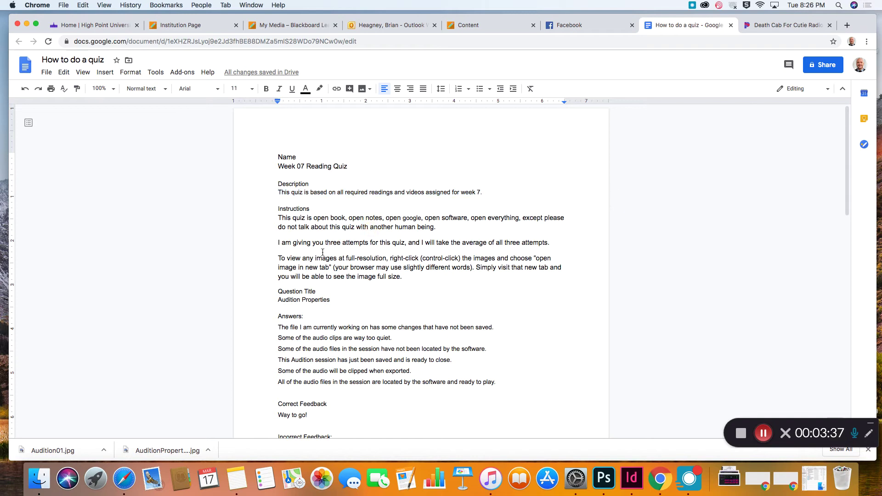
drag(278, 216, 407, 278)
key(super+c)
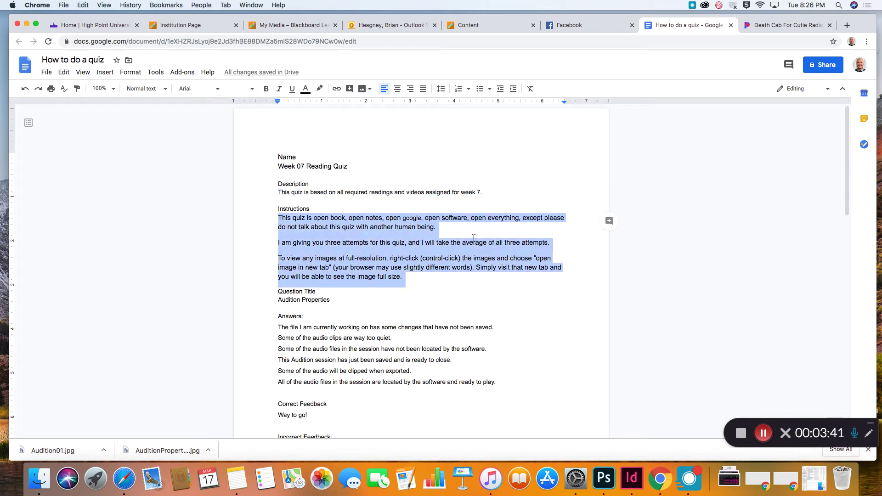
click(467, 26)
click(210, 303)
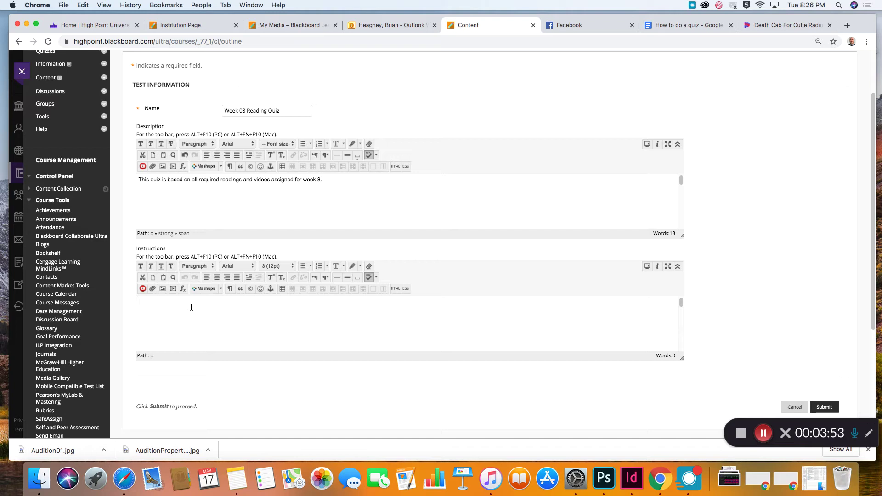
key(super+v)
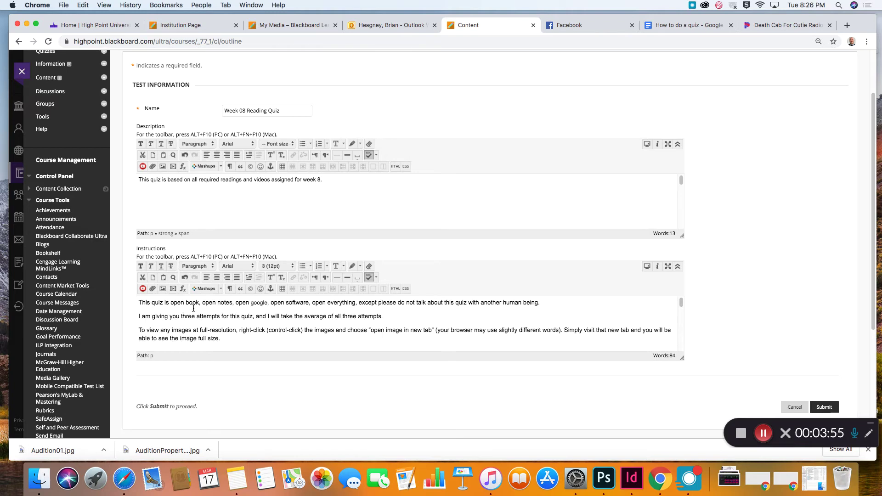
Step: Review the first instruction sentence about open resources and not discussing the quiz with another human being
click(144, 303)
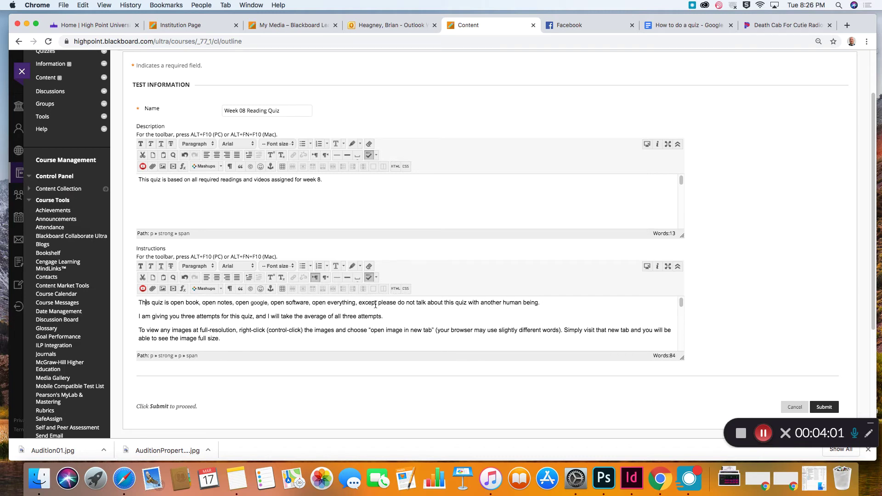
click(356, 303)
text(qu)
key(BackSpace)
key(BackSpace)
key(BackSpace)
click(544, 303)
drag(538, 302, 502, 302)
Step: Examine the instruction sentence about the three attempts and the averaging of all attempts
click(139, 317)
drag(391, 316, 138, 317)
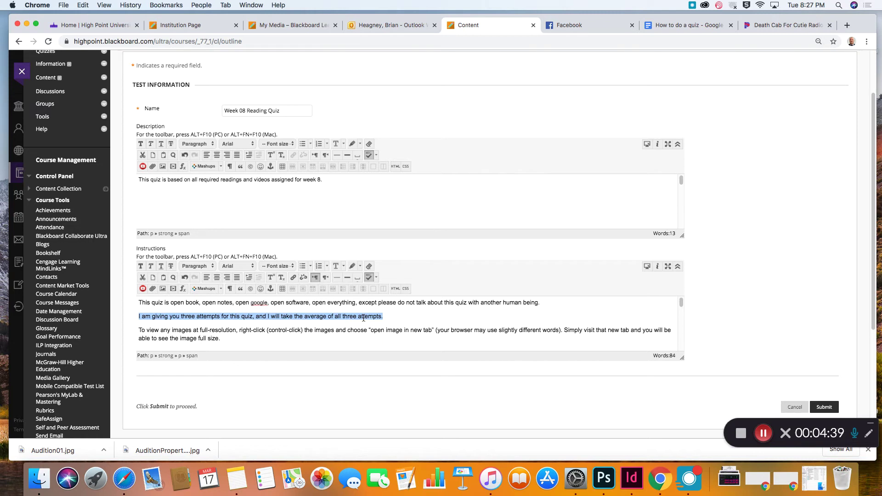
click(387, 316)
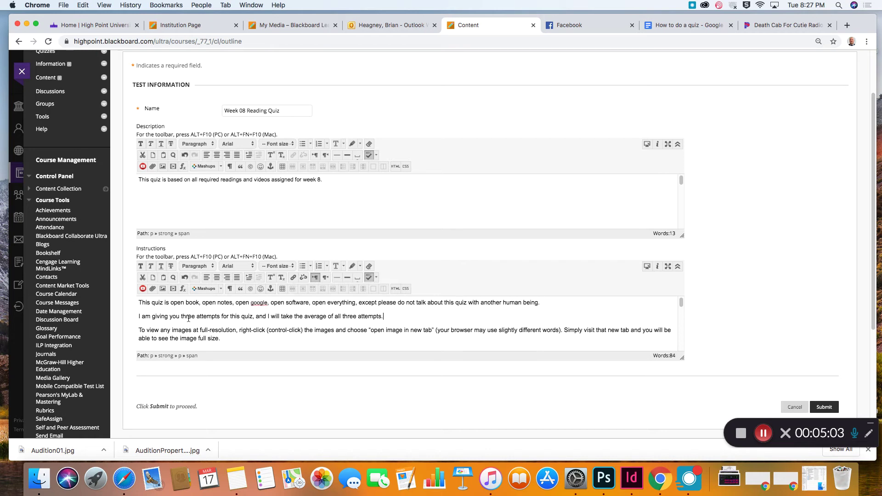
drag(182, 316, 221, 316)
drag(222, 316, 180, 316)
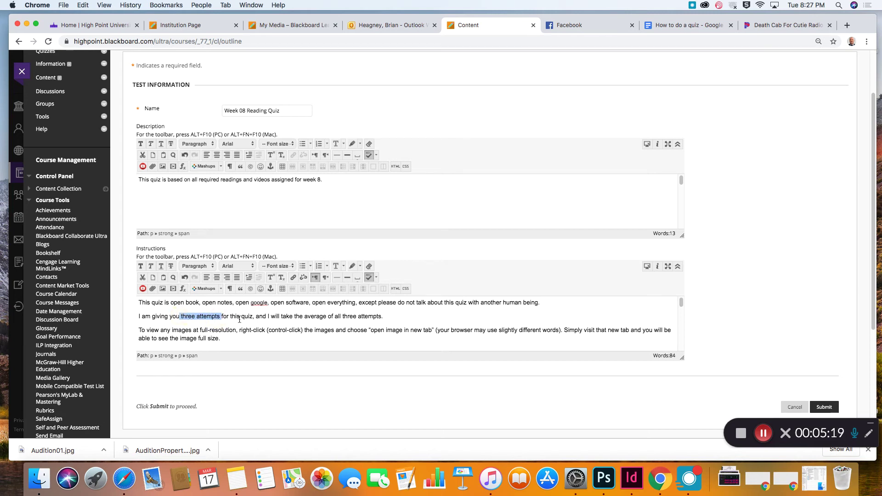
drag(384, 316, 305, 317)
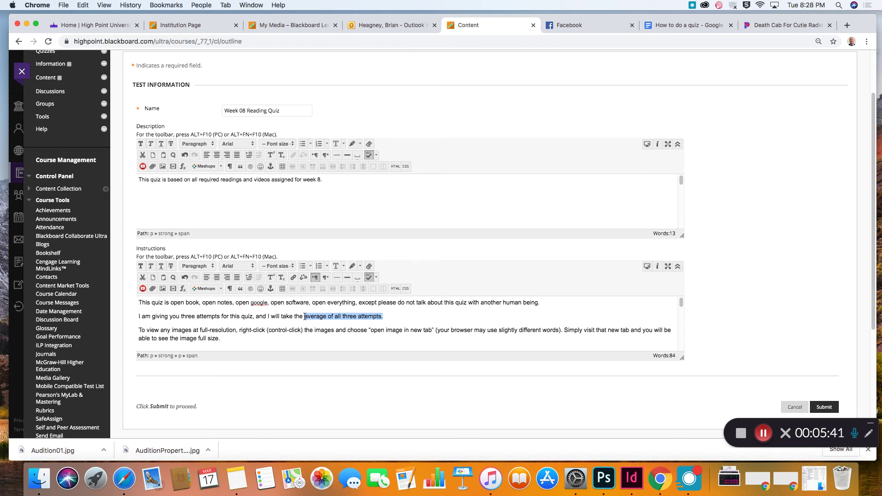
click(388, 316)
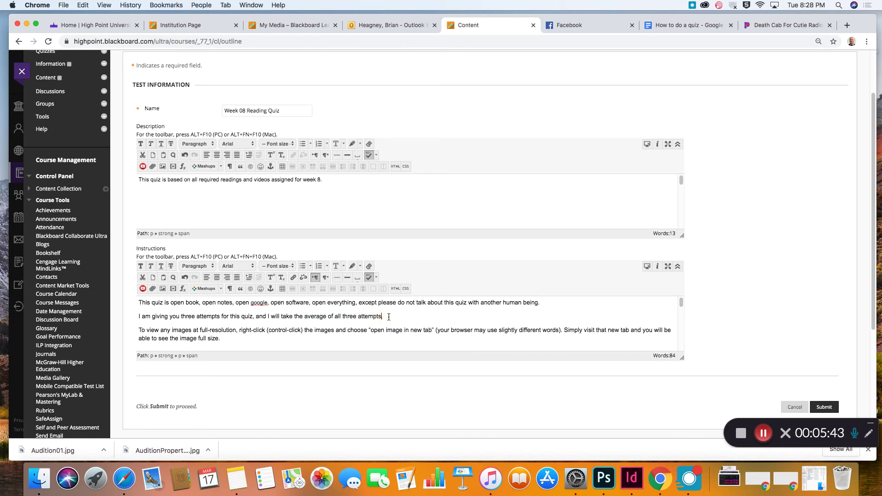
text(.)
drag(389, 317, 138, 317)
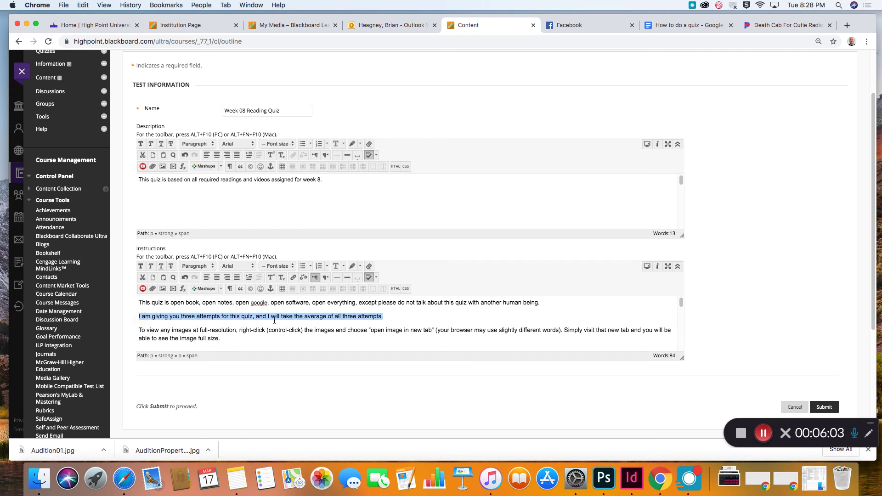
Step: Review the instruction wording on the three averaged attempts and on opening images at full resolution in a new tab
click(304, 316)
drag(254, 316, 176, 319)
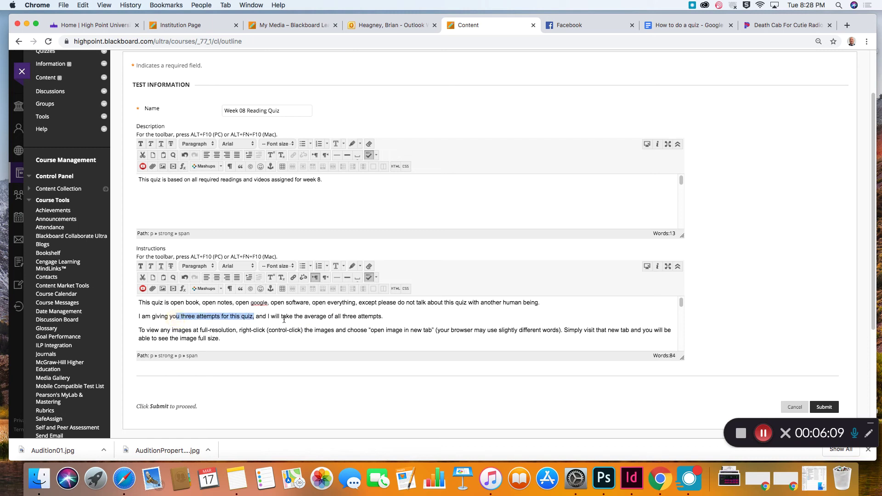
drag(384, 316, 295, 315)
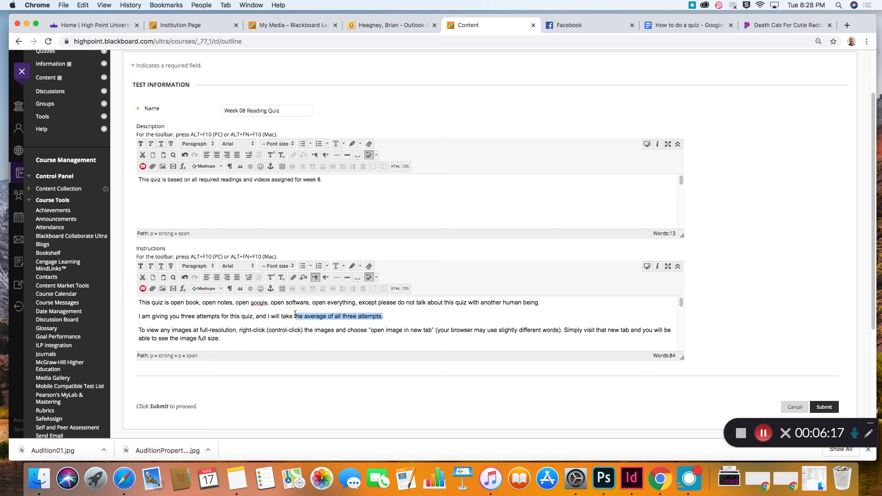
click(221, 338)
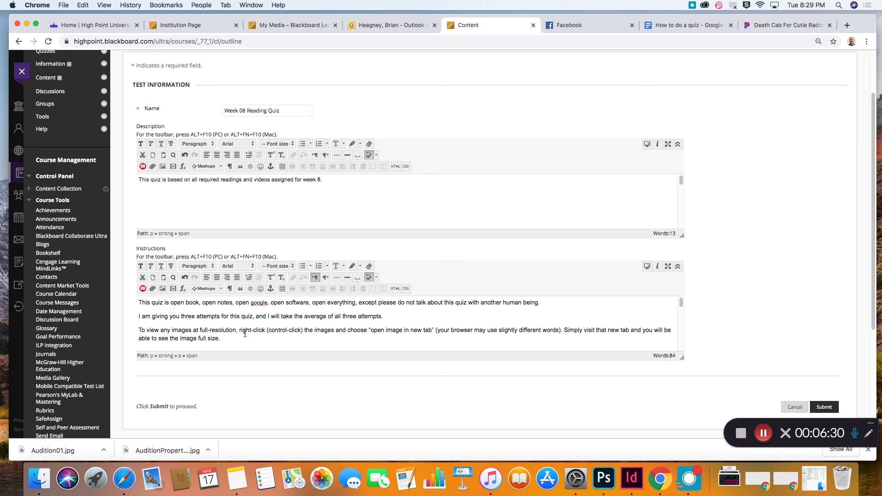
drag(140, 330, 305, 330)
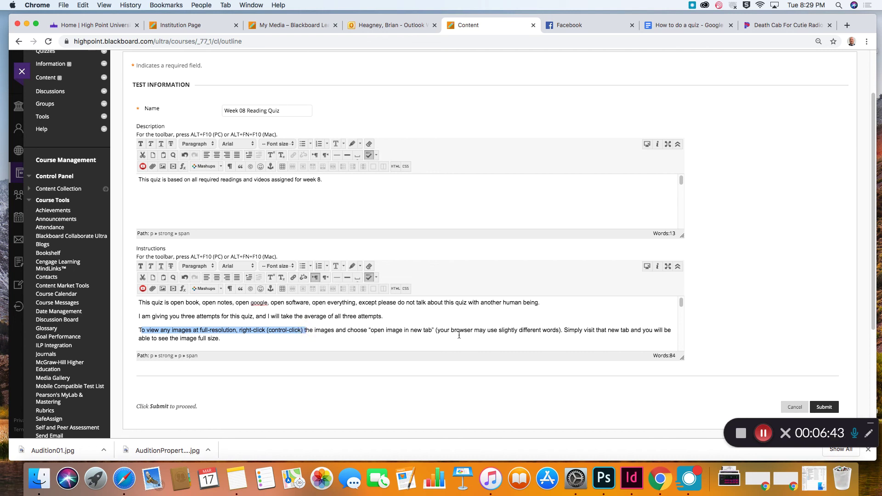
click(242, 341)
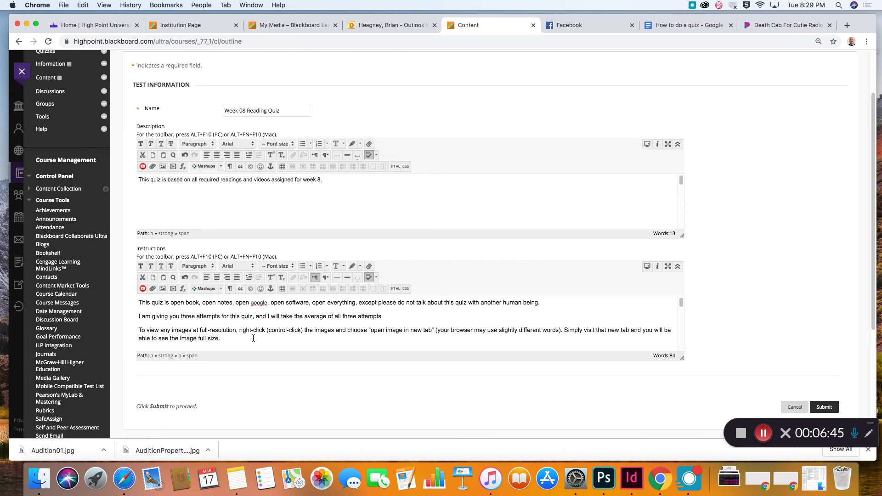
Step: Submit the Week 08 Reading Quiz test information and return from its empty test canvas to the list of tests
mouse_move(682, 357)
mouse_down()
mouse_move(682, 380)
mouse_move(674, 353)
mouse_up()
click(822, 407)
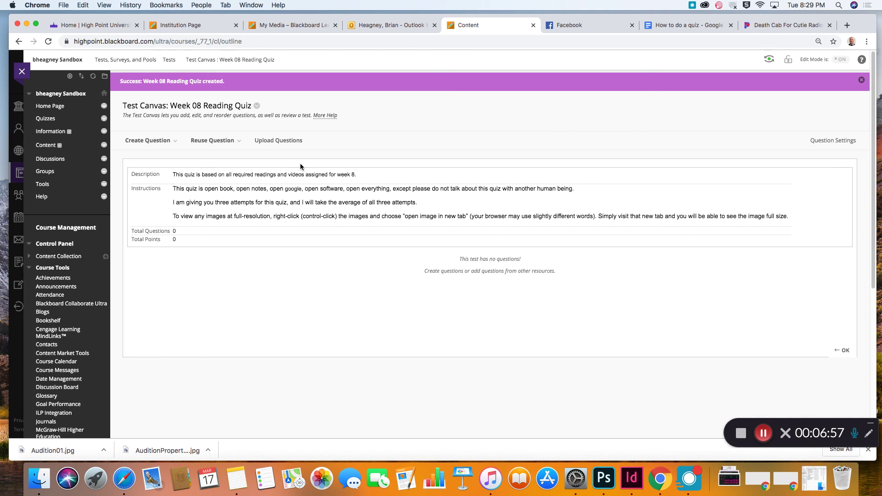
click(843, 351)
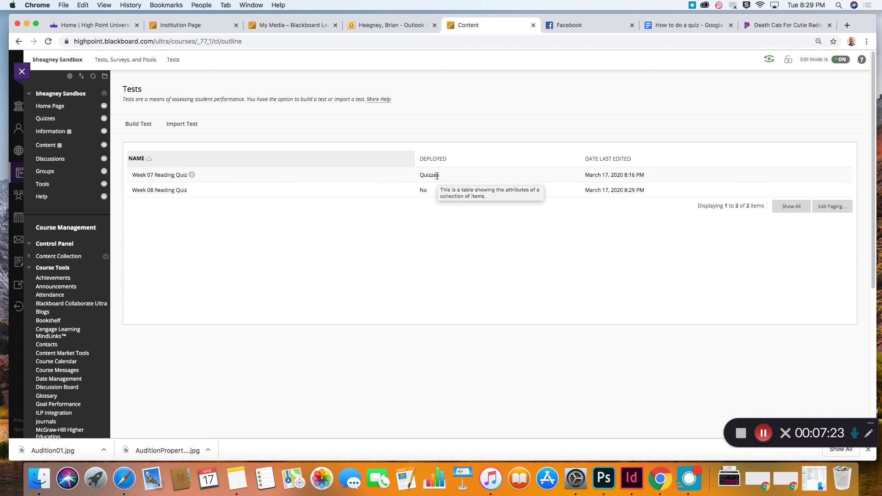
Step: Examine where the Week 07 Reading Quiz is deployed in the list of tests
drag(431, 176, 423, 175)
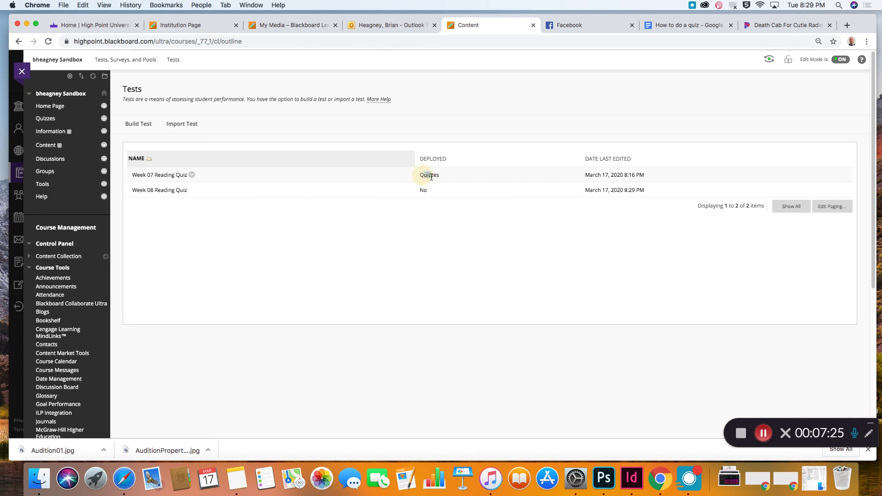